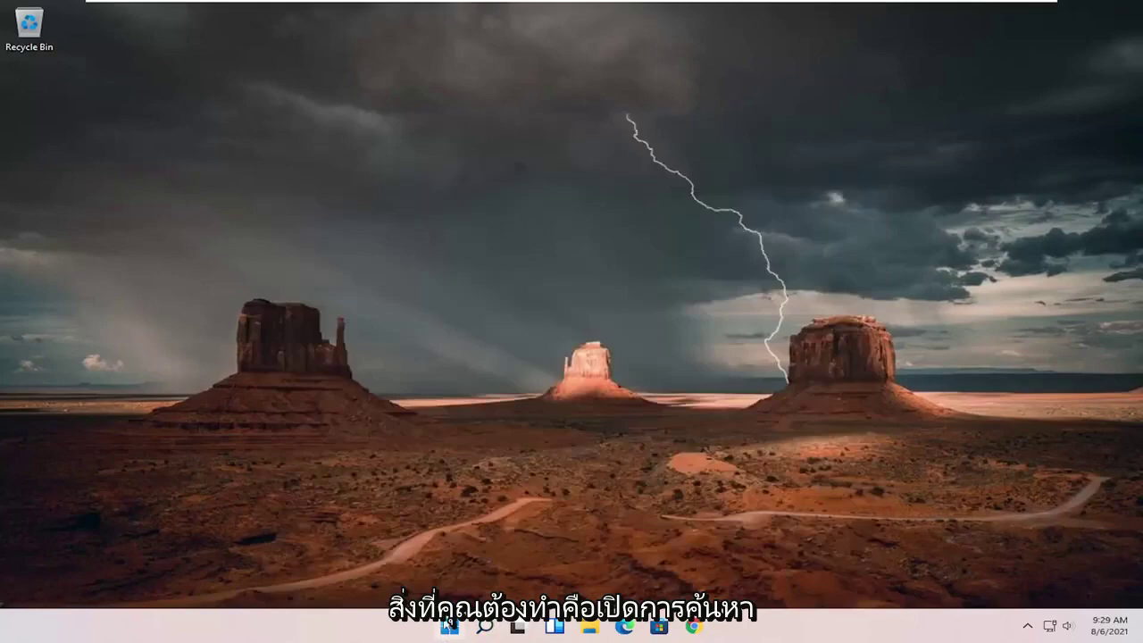
# Find and launch the Settings app through Windows search
pyautogui.click(485, 626)
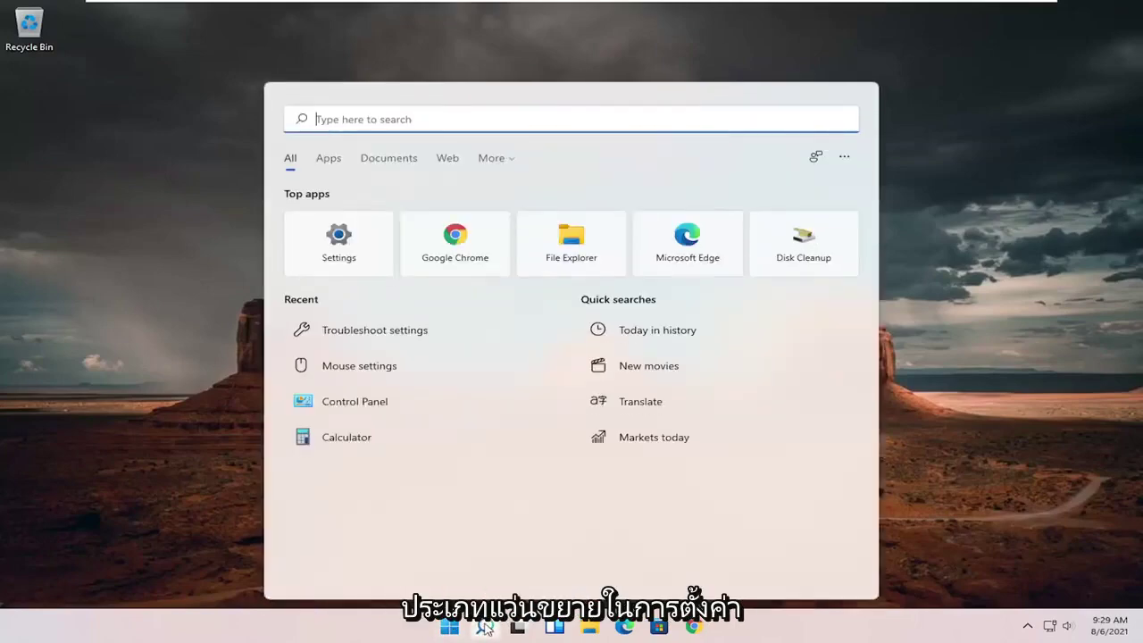
pyautogui.write('settings')
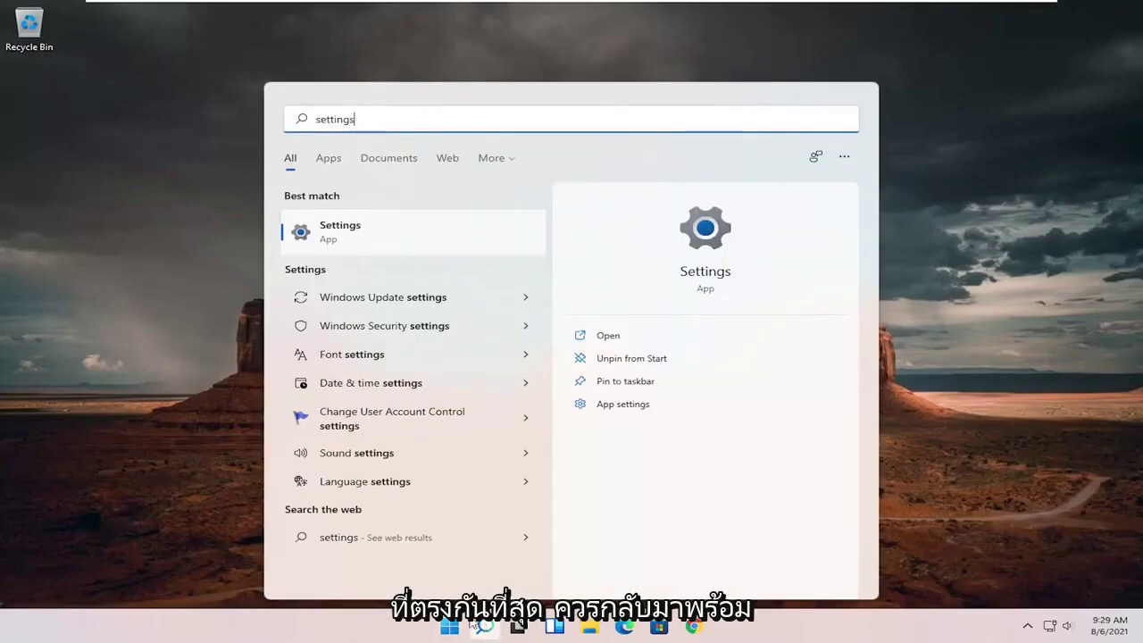
pyautogui.click(361, 235)
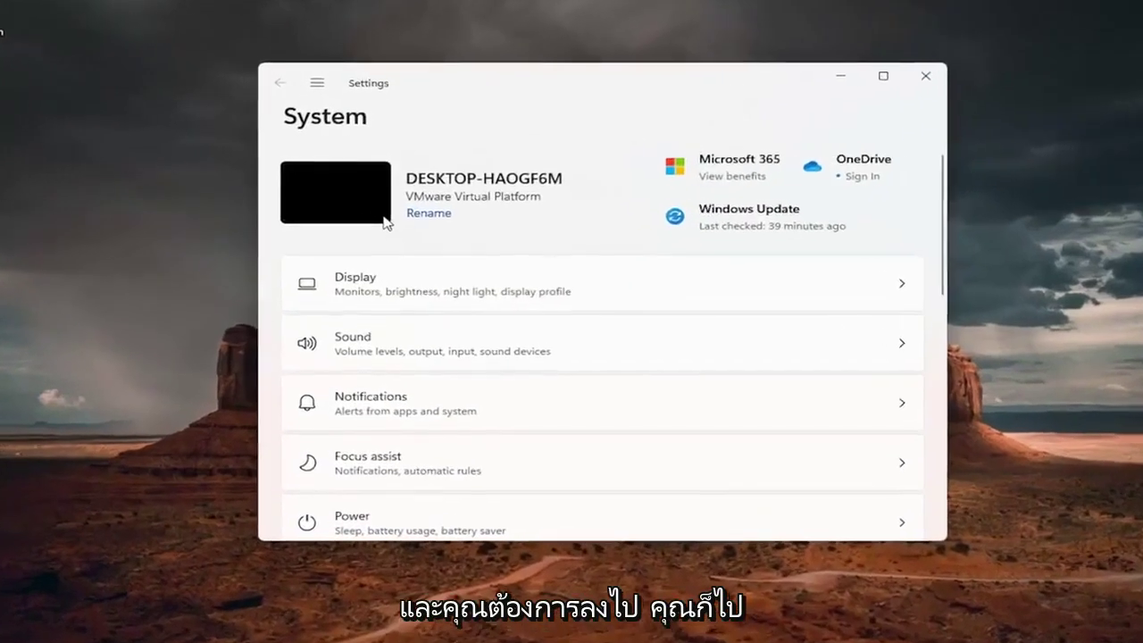
pyautogui.scroll(-1, 377, 206)
pyautogui.scroll(1, 322, 156)
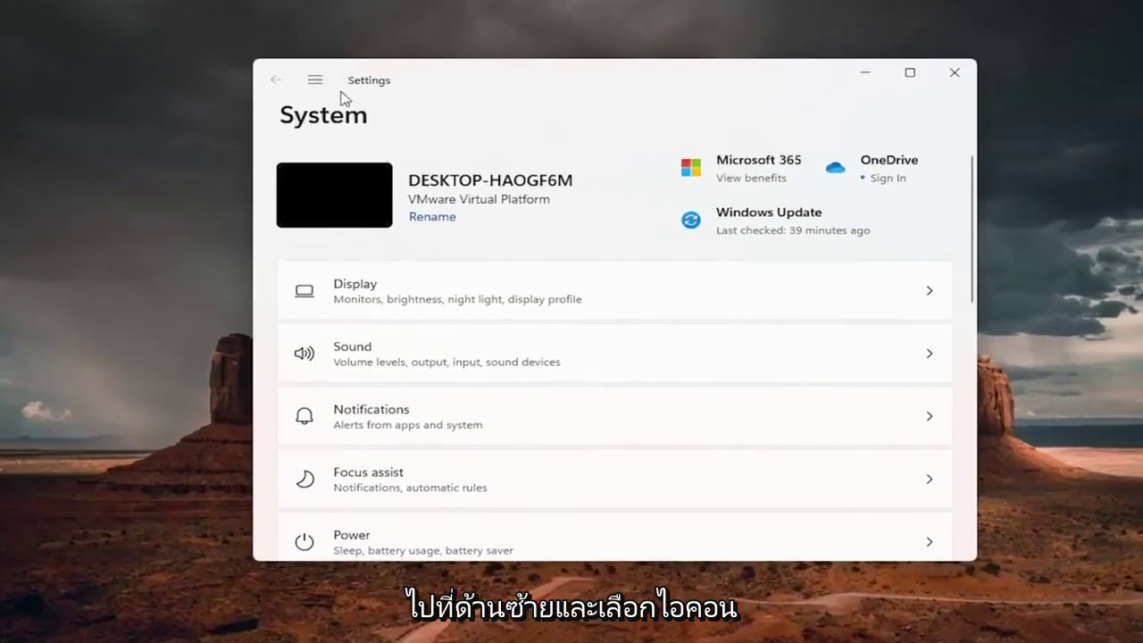
# Go to Network & internet and open Advanced network settings
pyautogui.click(316, 83)
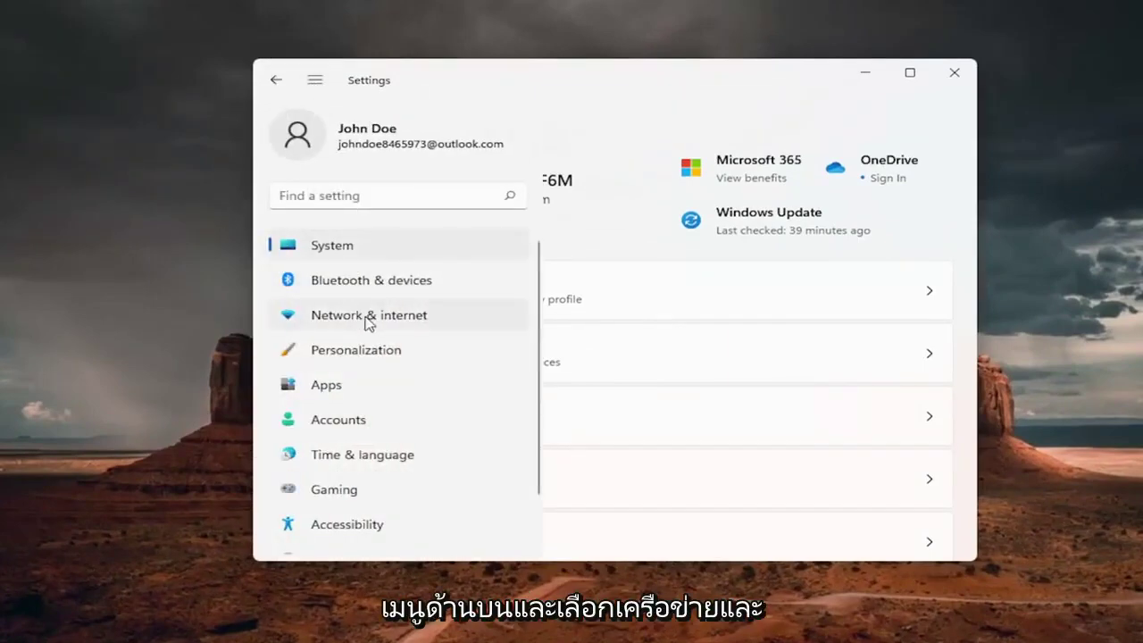
pyautogui.click(413, 322)
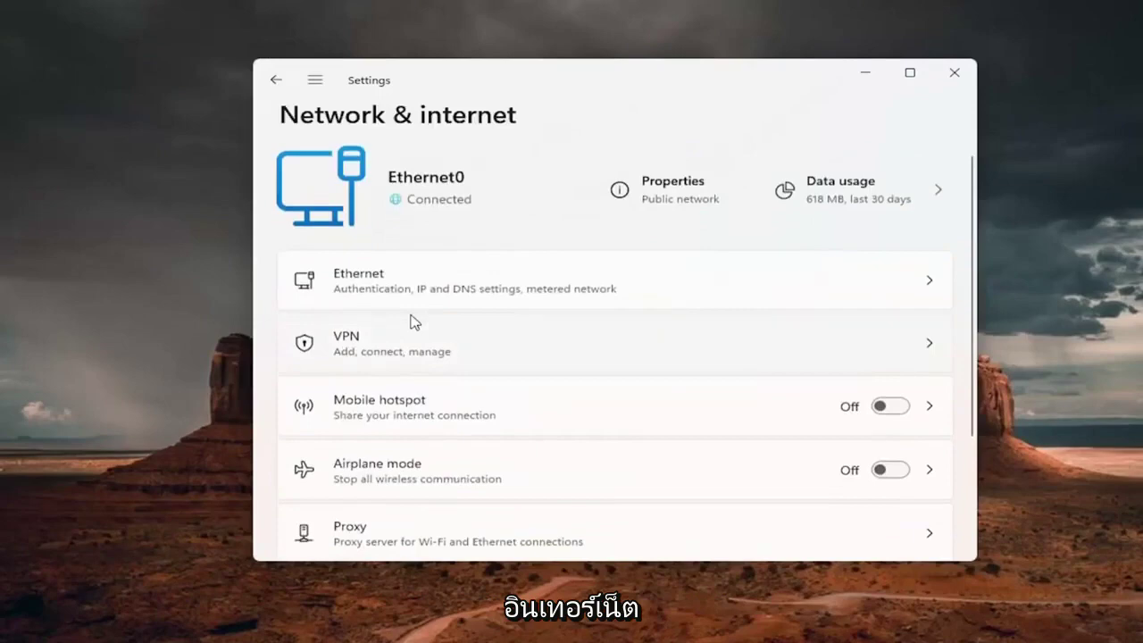
pyautogui.scroll(-4, 412, 322)
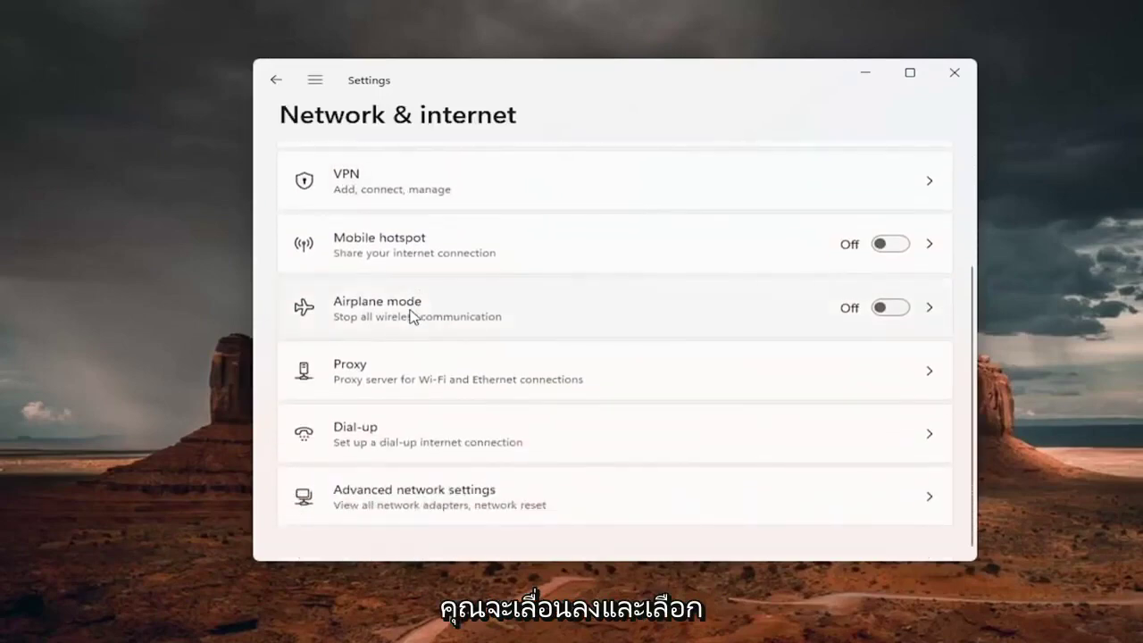
pyautogui.click(493, 500)
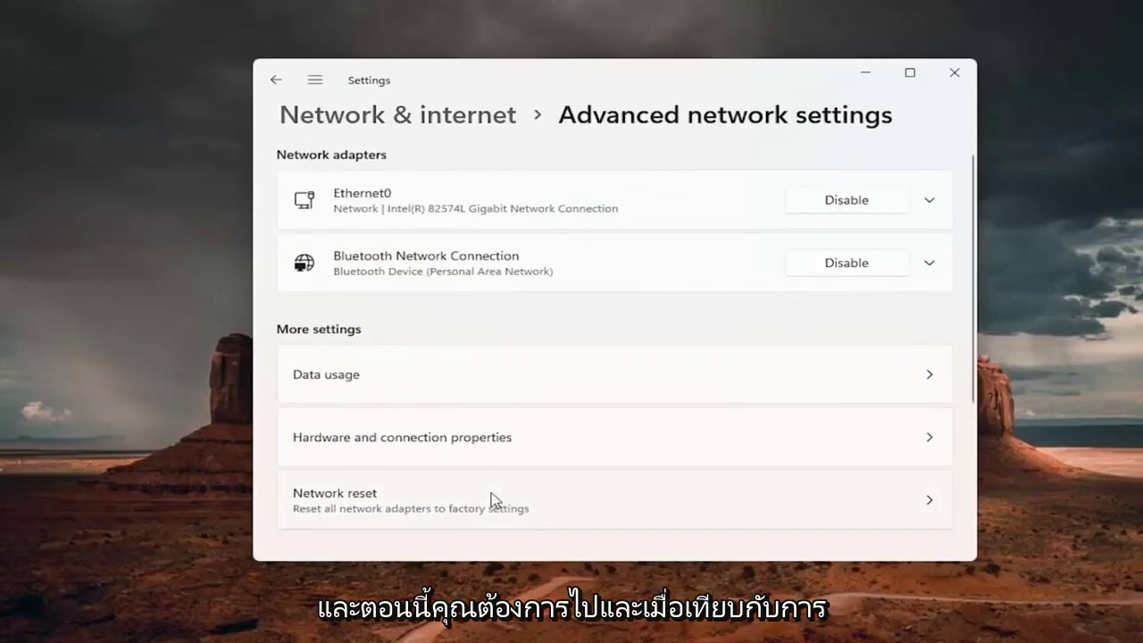
pyautogui.scroll(-1, 446, 498)
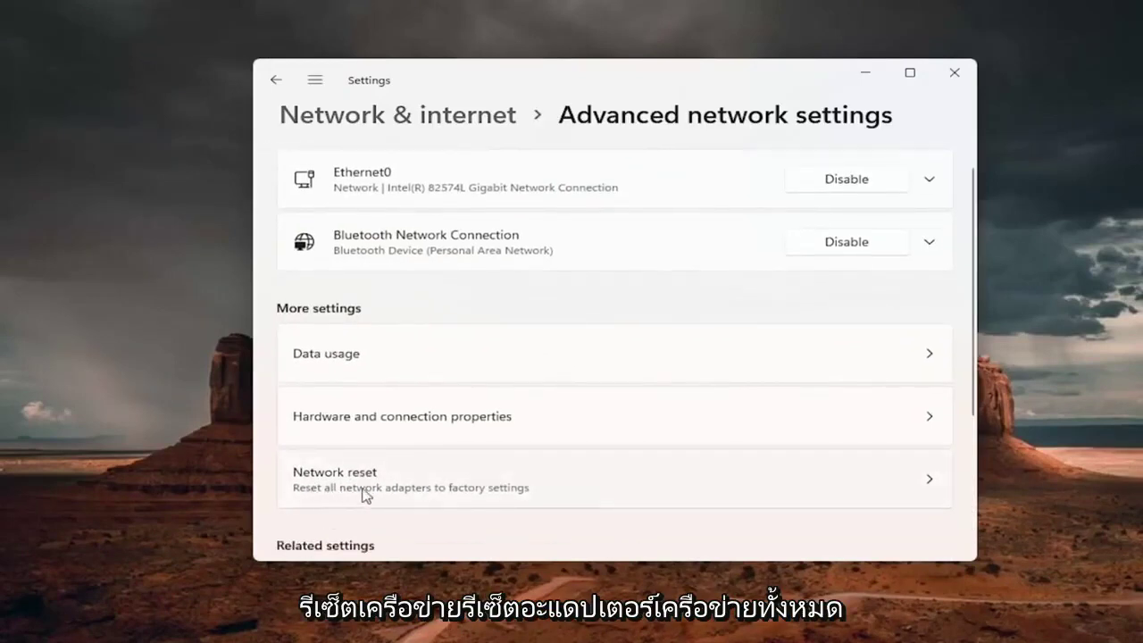
# Run Network reset for all adapters, confirm it, dismiss the sign-out notice, and close Settings
pyautogui.click(503, 485)
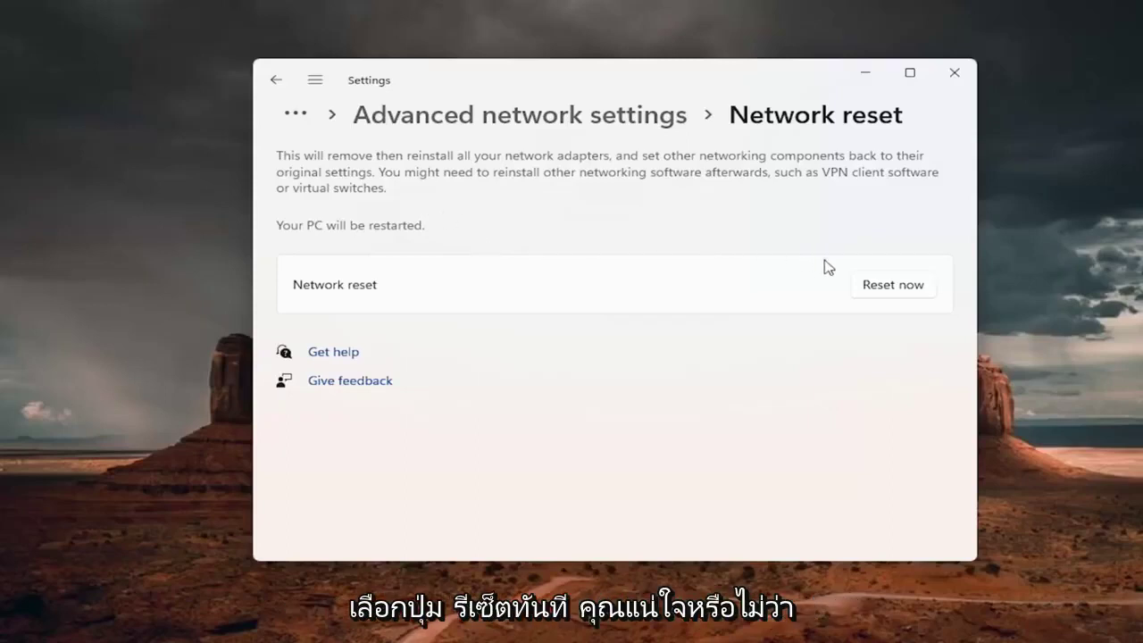
pyautogui.click(909, 304)
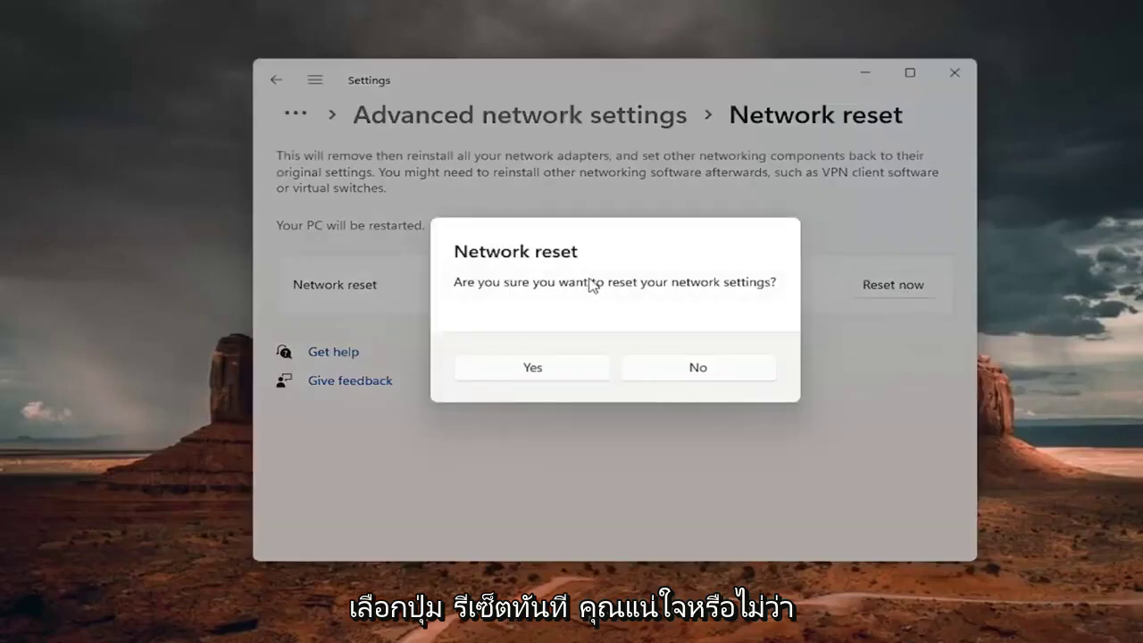
pyautogui.click(530, 369)
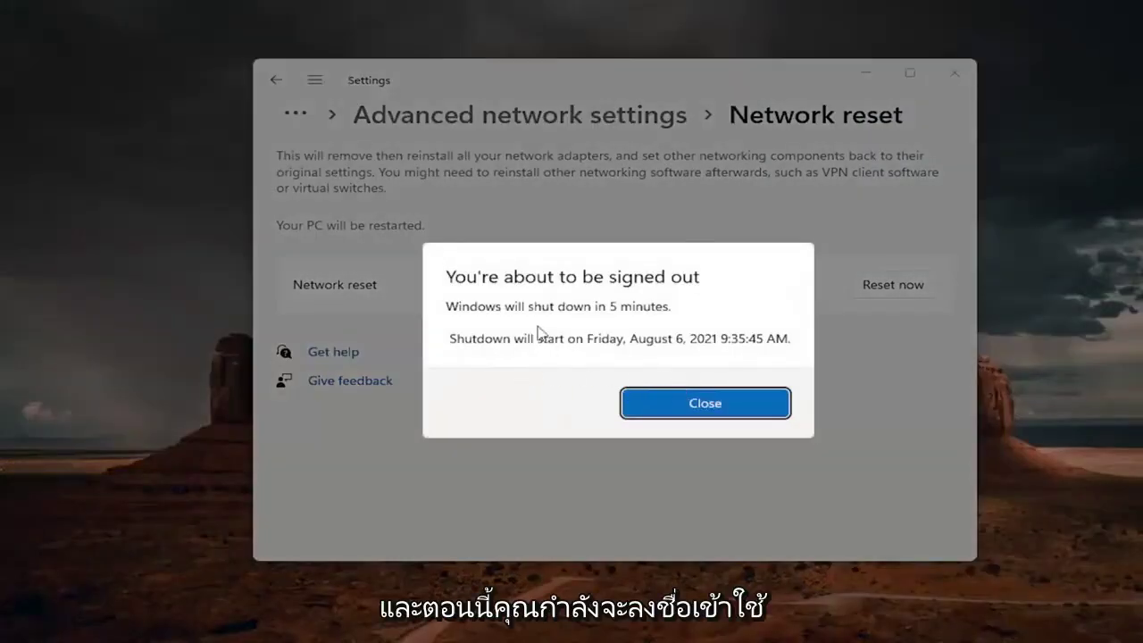
pyautogui.click(676, 402)
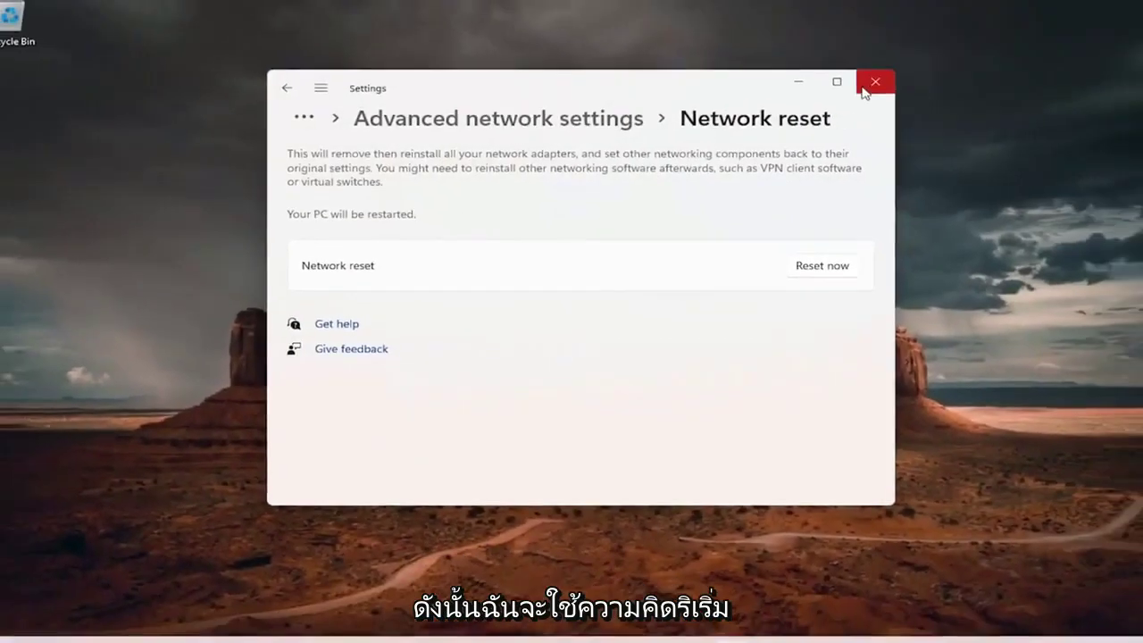
pyautogui.click(954, 74)
# Restart Windows from the Start button's quick menu under Shut down or sign out
pyautogui.rightClick(444, 626)
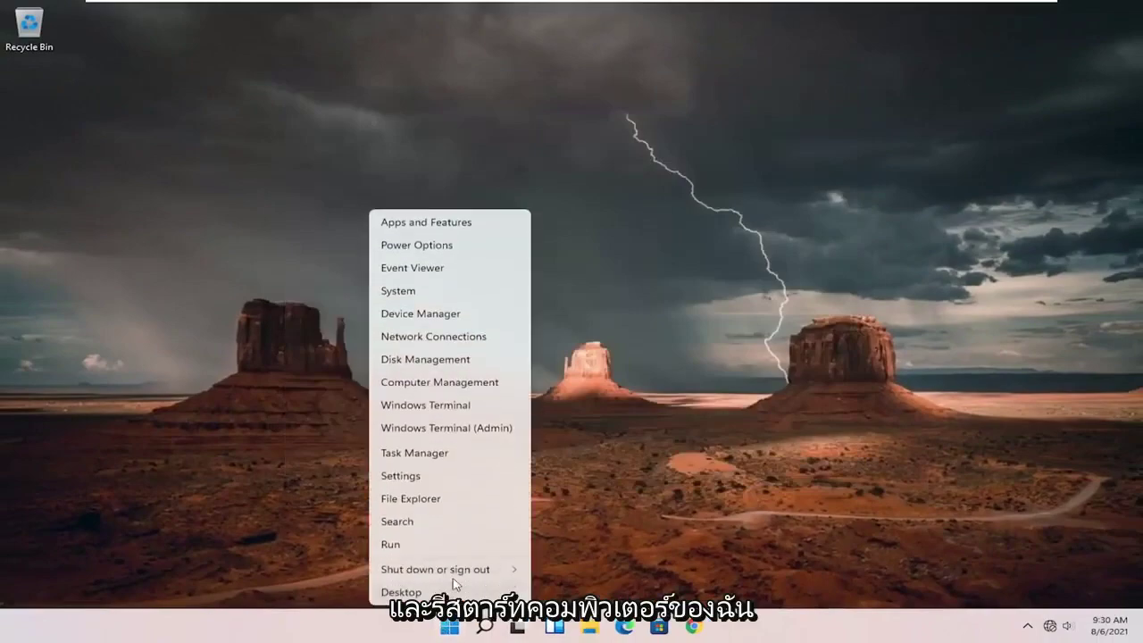
pyautogui.moveTo(455, 572)
pyautogui.click(557, 591)
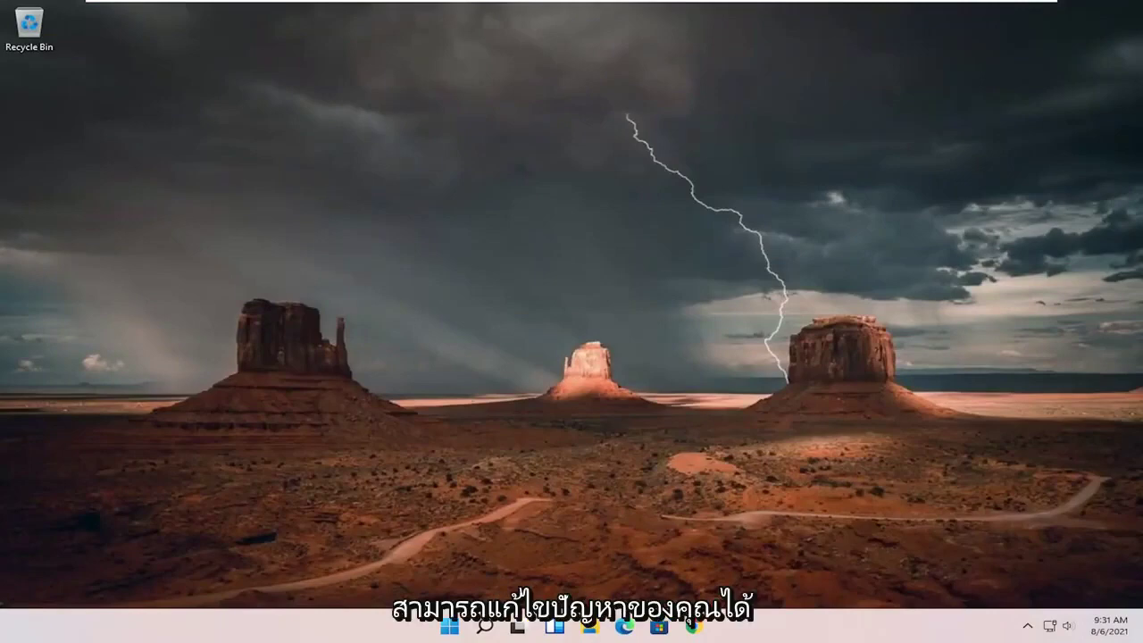
# Search for 'control panel' and launch Control Panel
pyautogui.press('super+s')
pyautogui.write('s')
pyautogui.press('Escape')
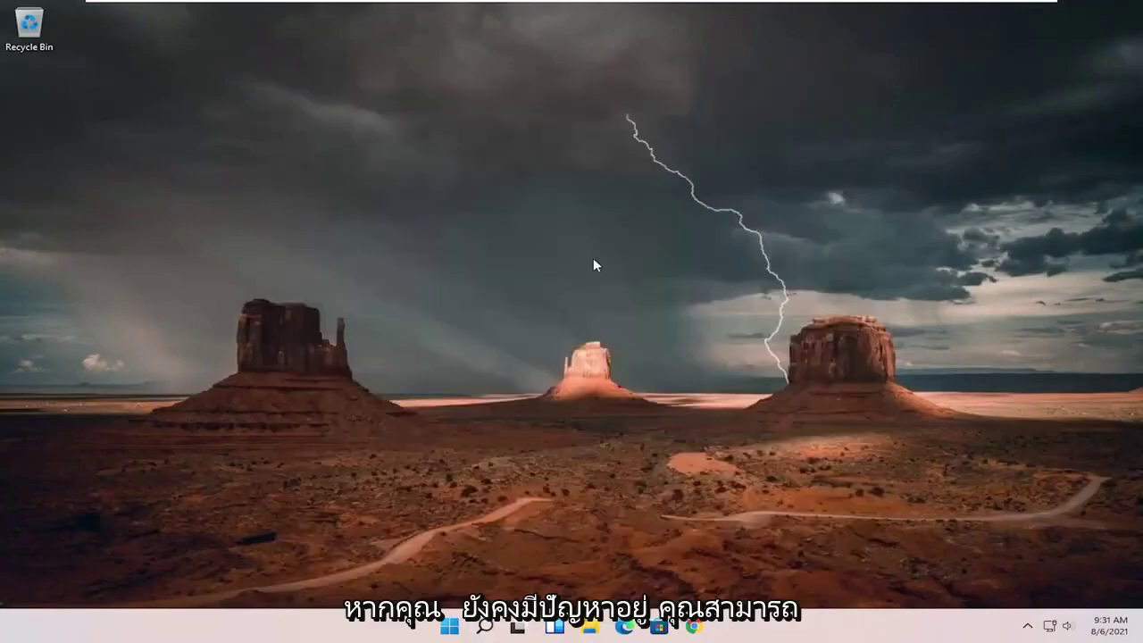
pyautogui.click(485, 626)
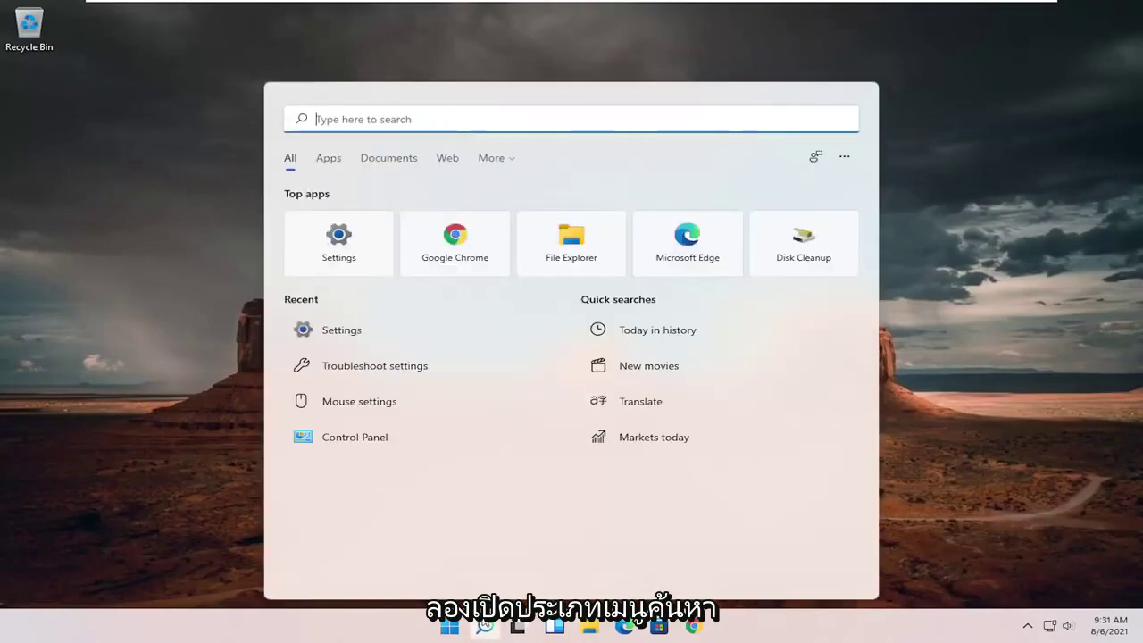
pyautogui.write('control panel')
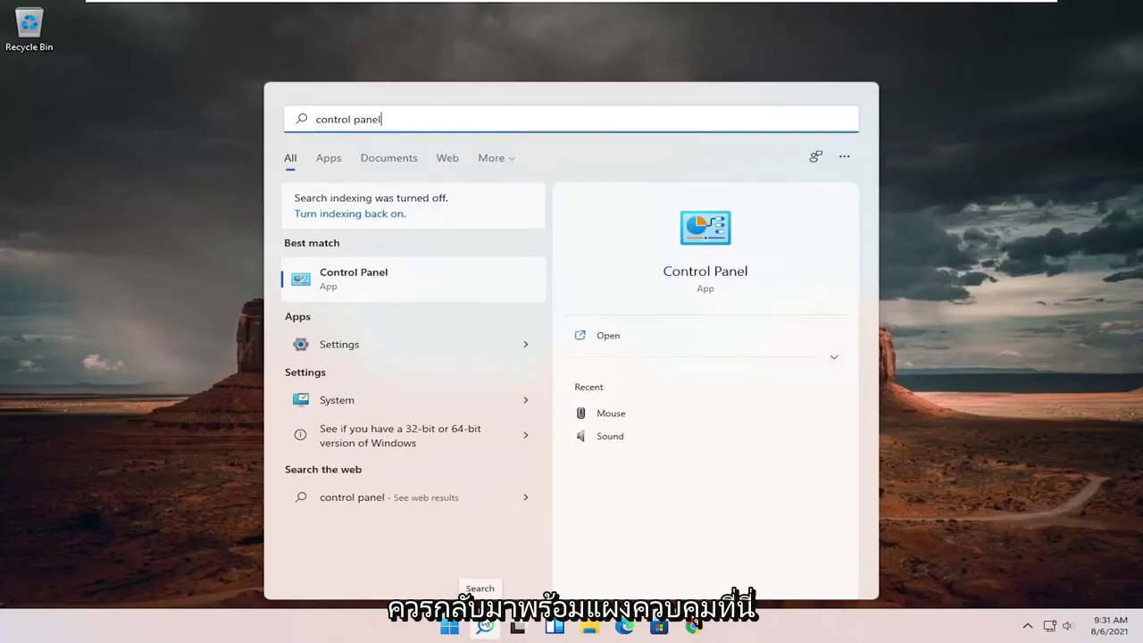
pyautogui.click(427, 276)
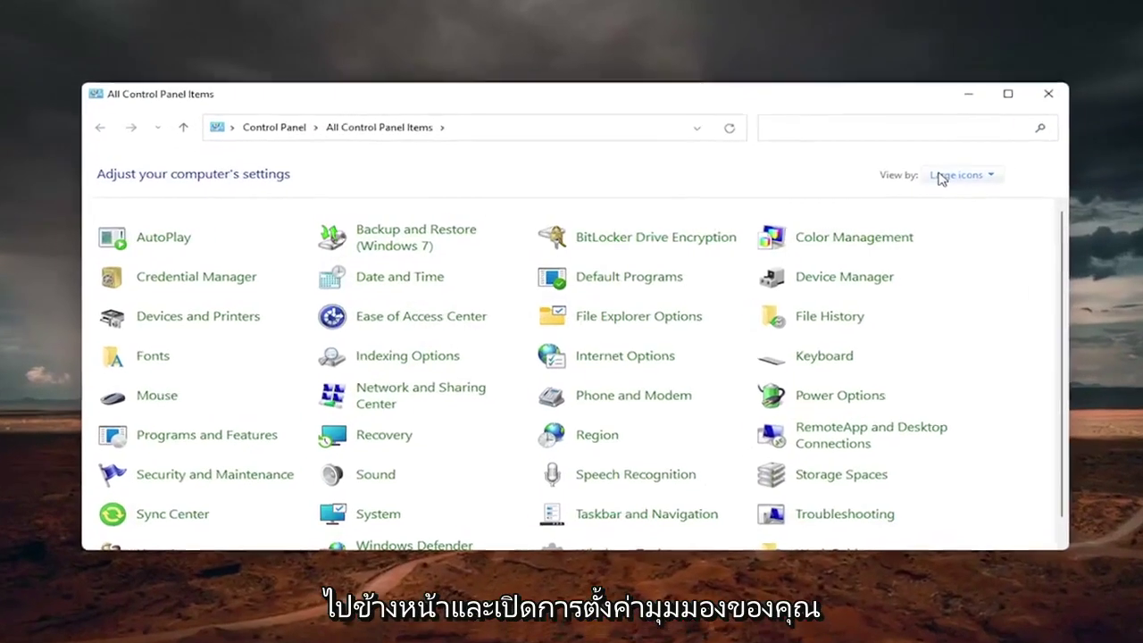
# Switch Control Panel to Large icons view and open Network and Sharing Center
pyautogui.click(907, 181)
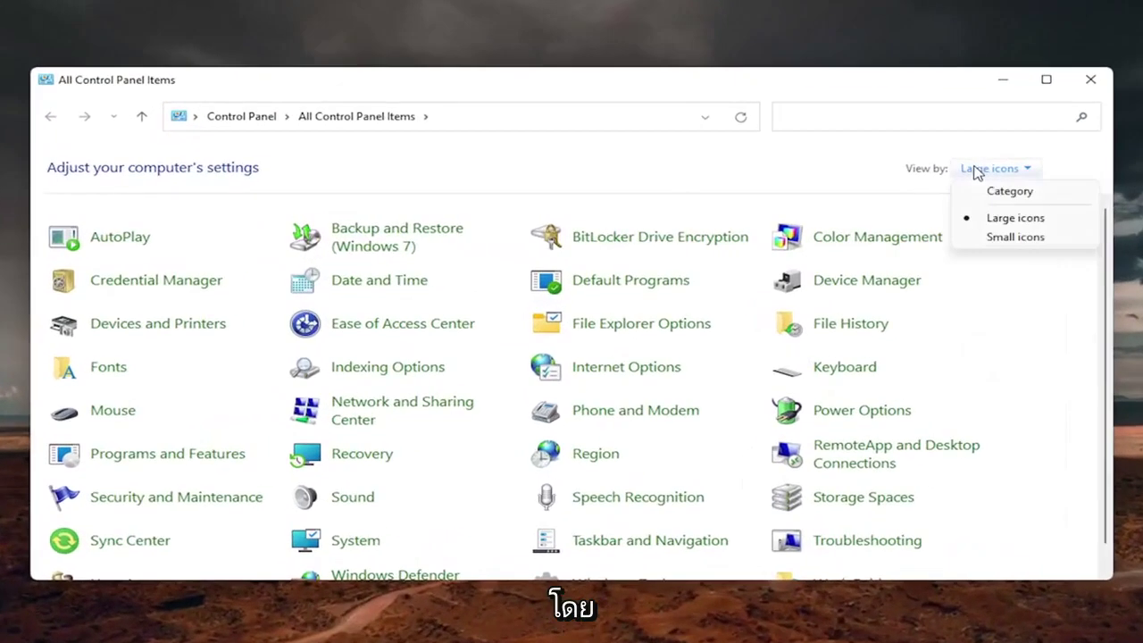
pyautogui.click(988, 219)
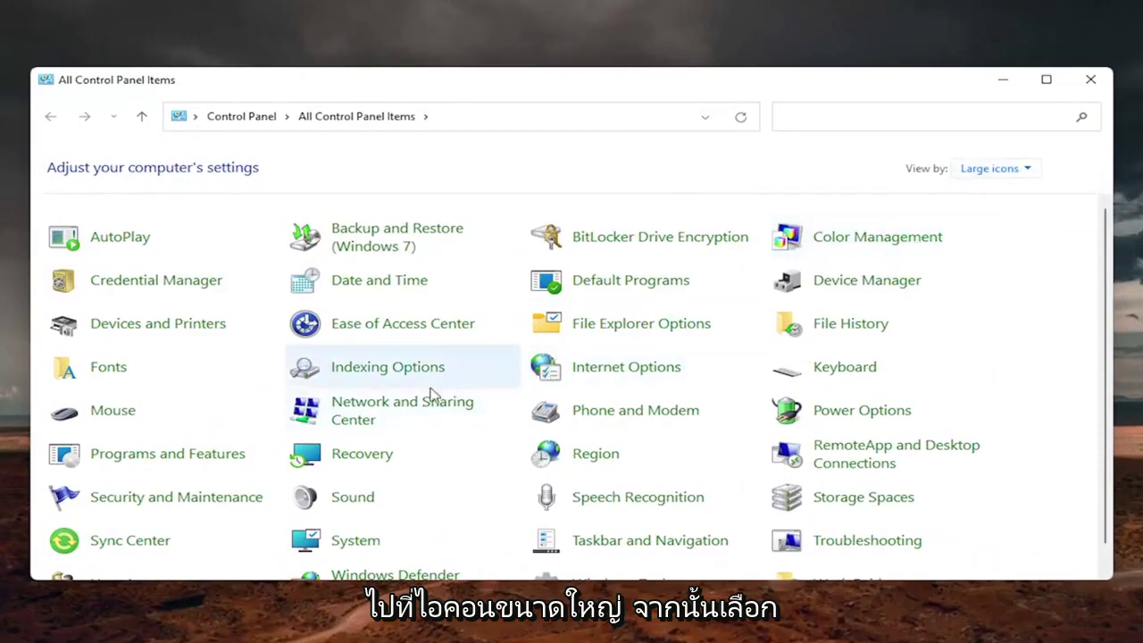
pyautogui.click(394, 409)
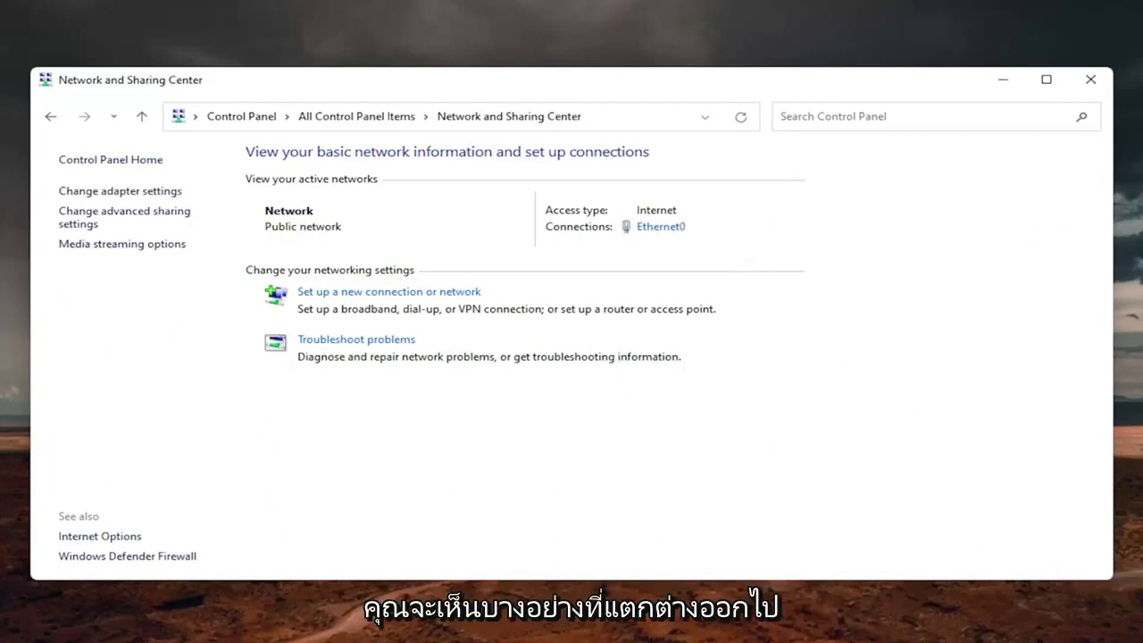
# Open Ethernet0's Properties and the Internet Protocol Version 4 (TCP/IPv4) Properties dialog
pyautogui.click(665, 227)
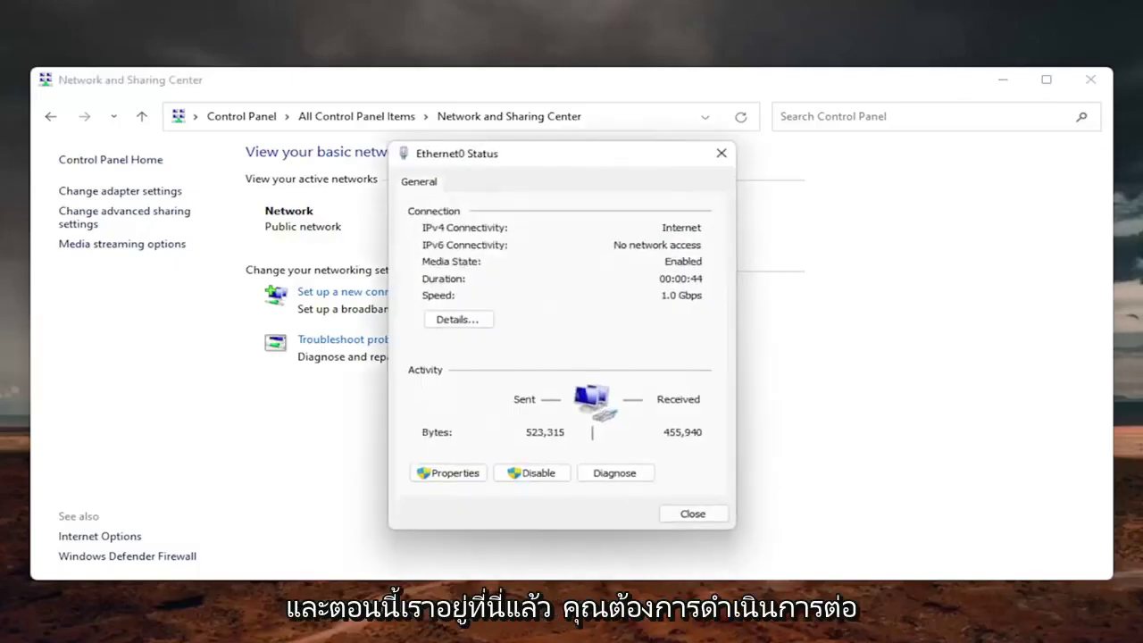
pyautogui.click(453, 475)
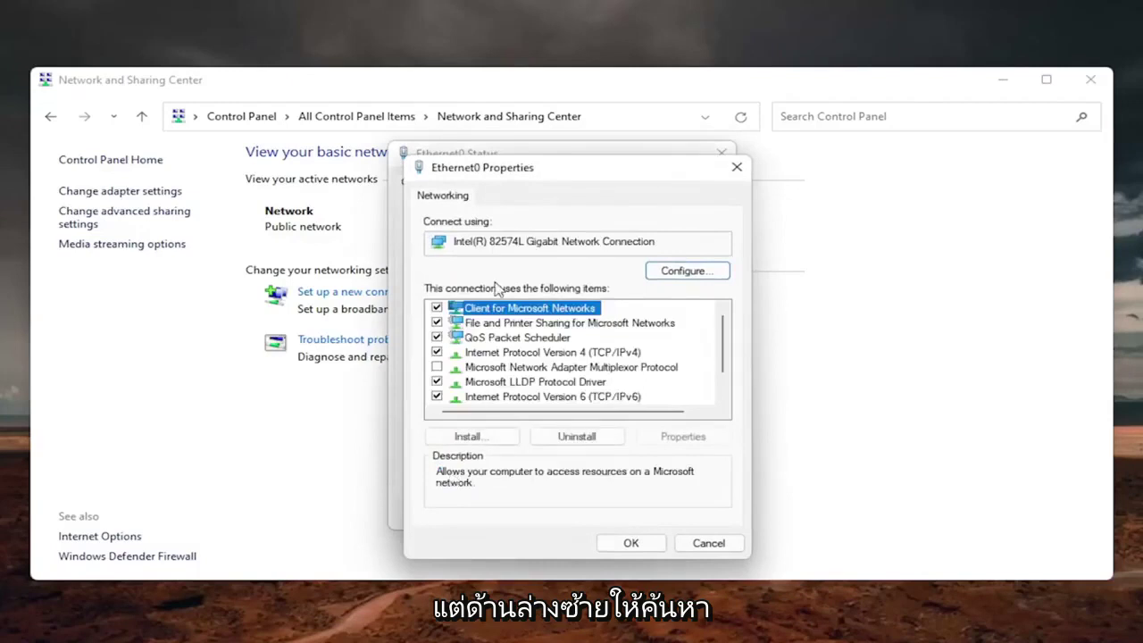
pyautogui.moveTo(527, 177); pyautogui.dragTo(522, 160)
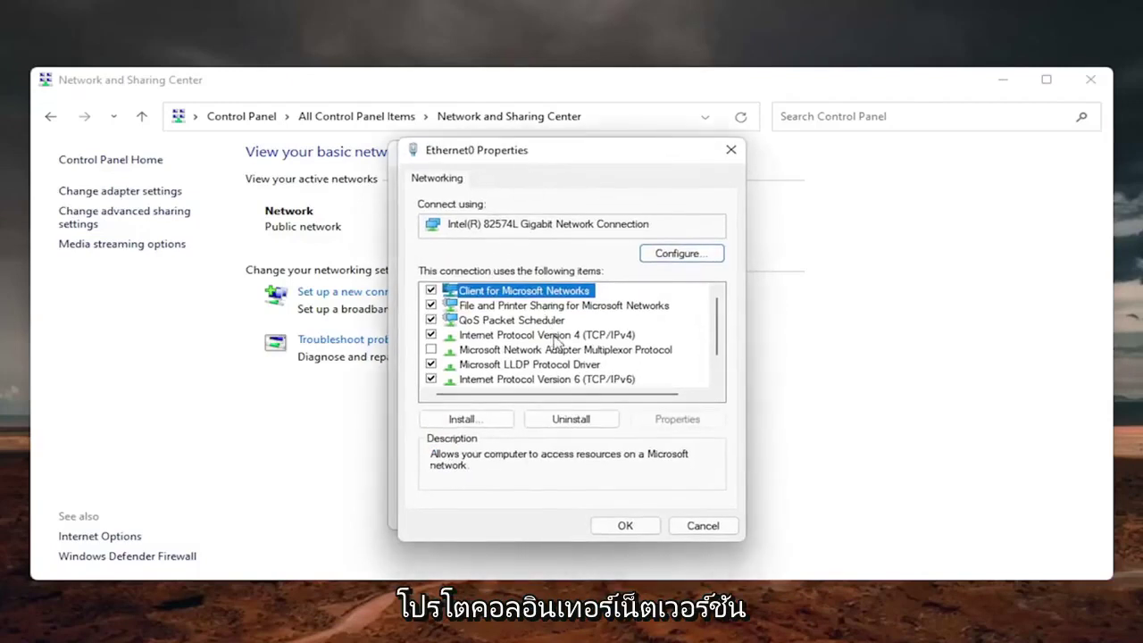
pyautogui.click(563, 336)
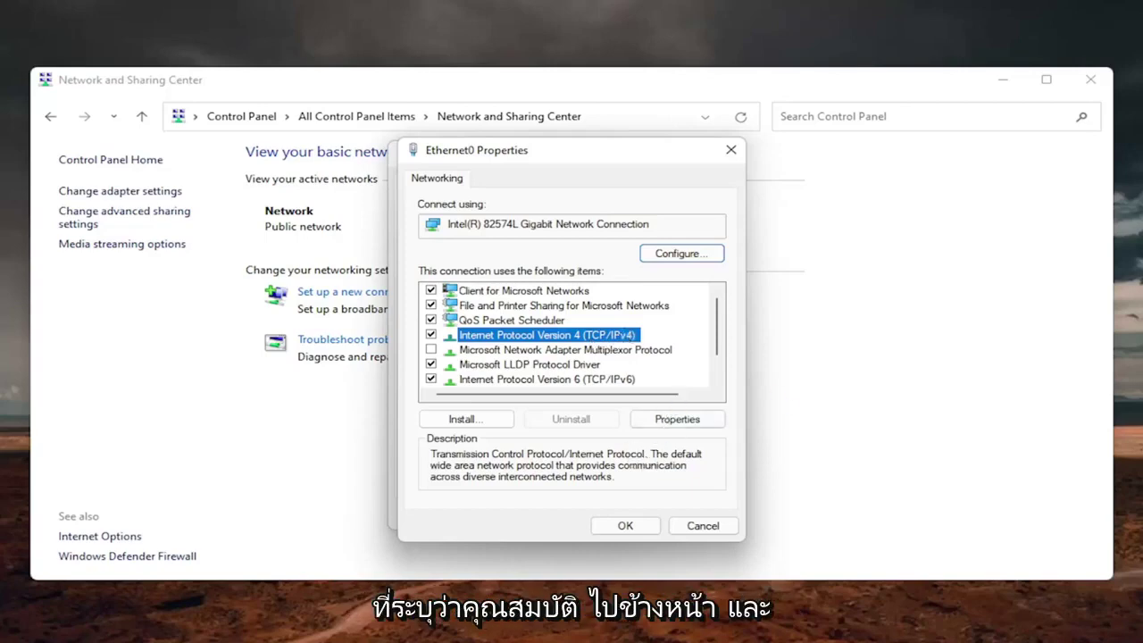
pyautogui.click(672, 419)
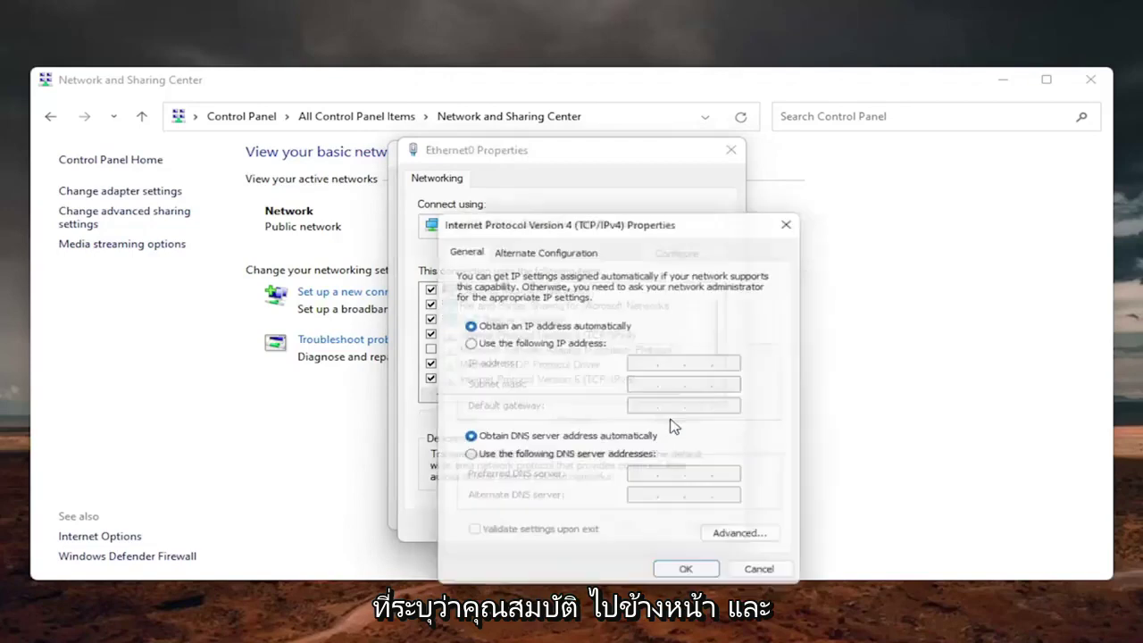
pyautogui.moveTo(594, 243); pyautogui.dragTo(550, 132)
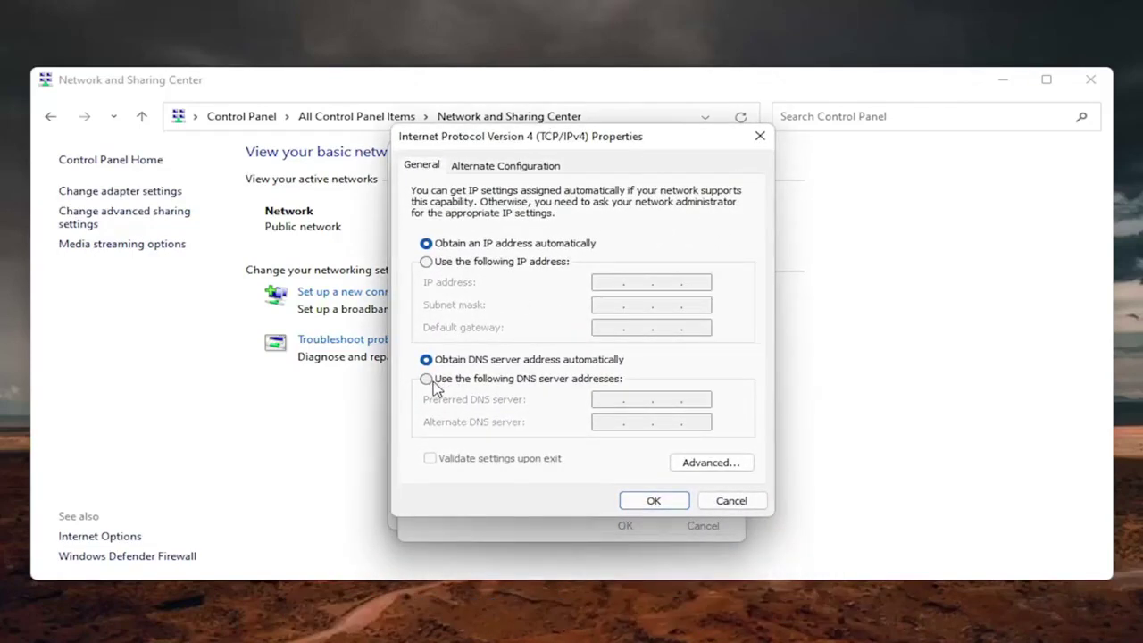
# Use preferred DNS 8.8.8.8 and alternate 8.8.4.4, enable 'Validate settings upon exit', and save
pyautogui.click(427, 380)
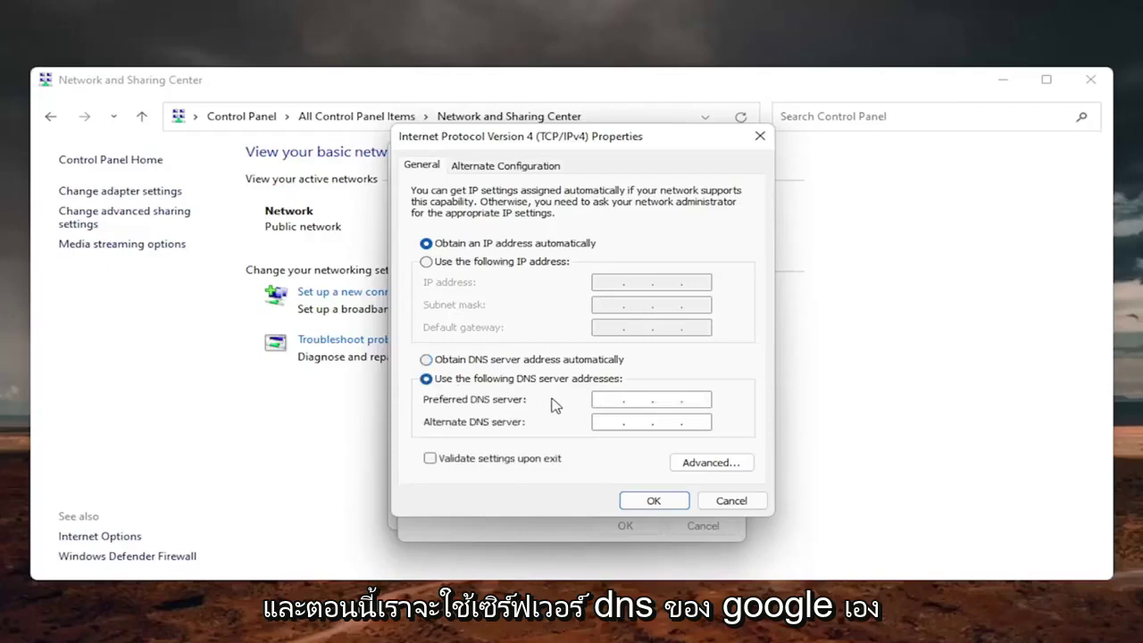
pyautogui.write('8 . . .')
pyautogui.click(637, 399)
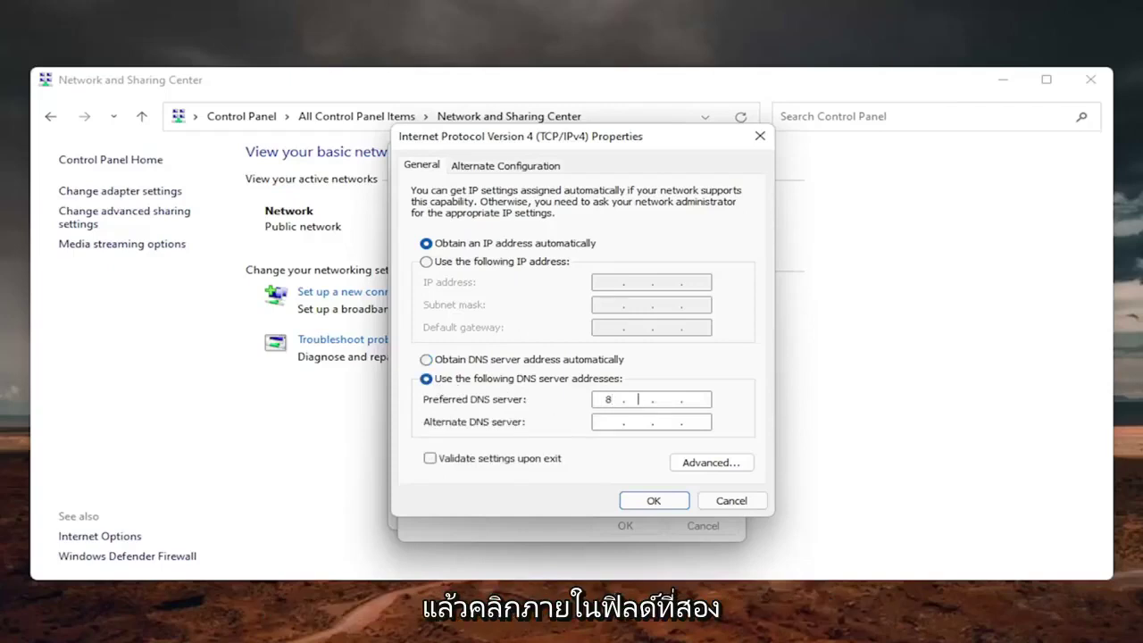
pyautogui.write('8')
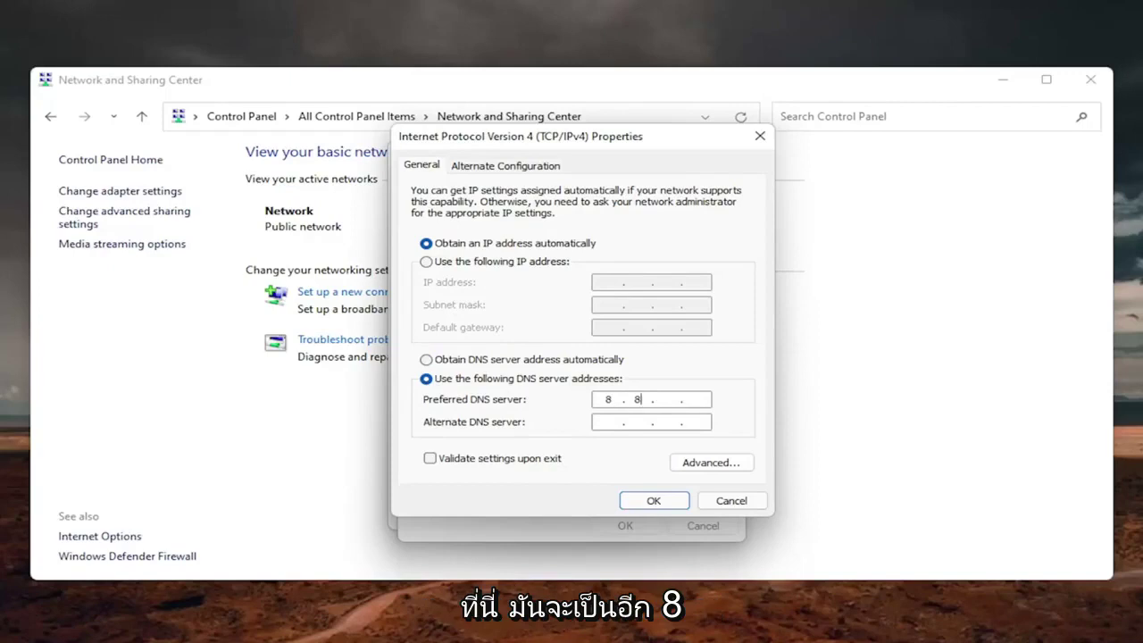
pyautogui.write('.8')
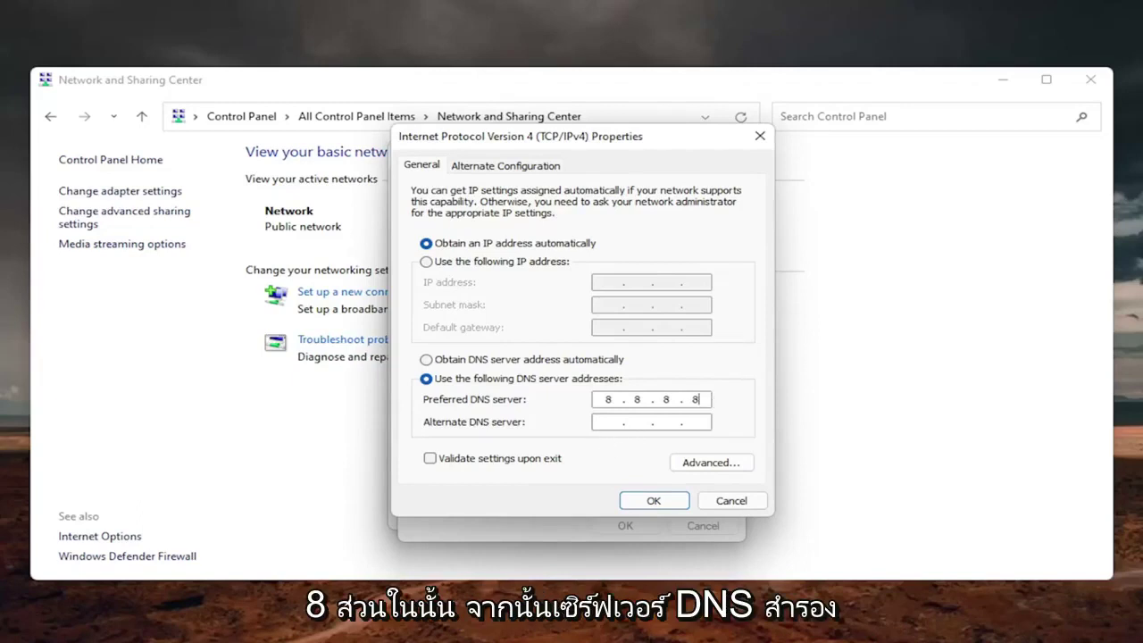
pyautogui.click(609, 421)
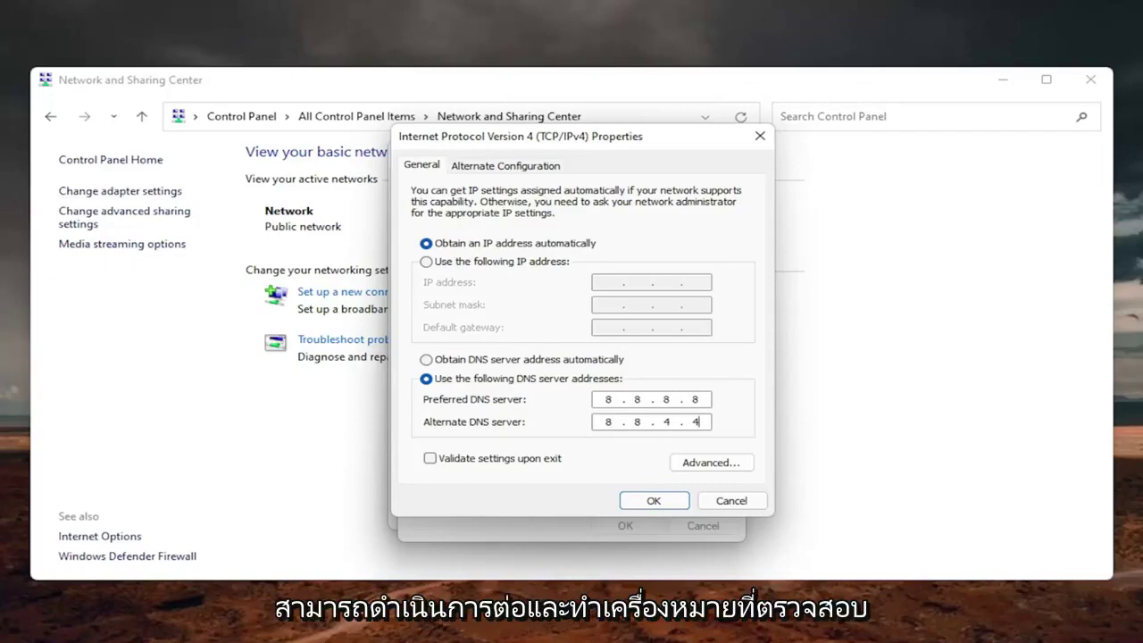
pyautogui.click(430, 459)
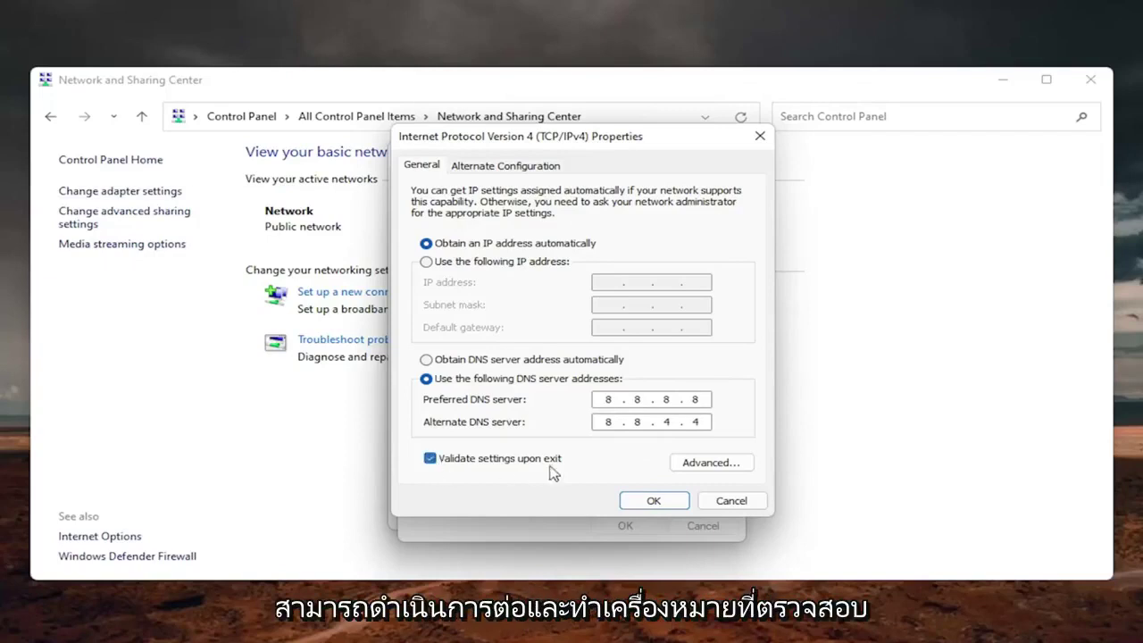
pyautogui.click(643, 502)
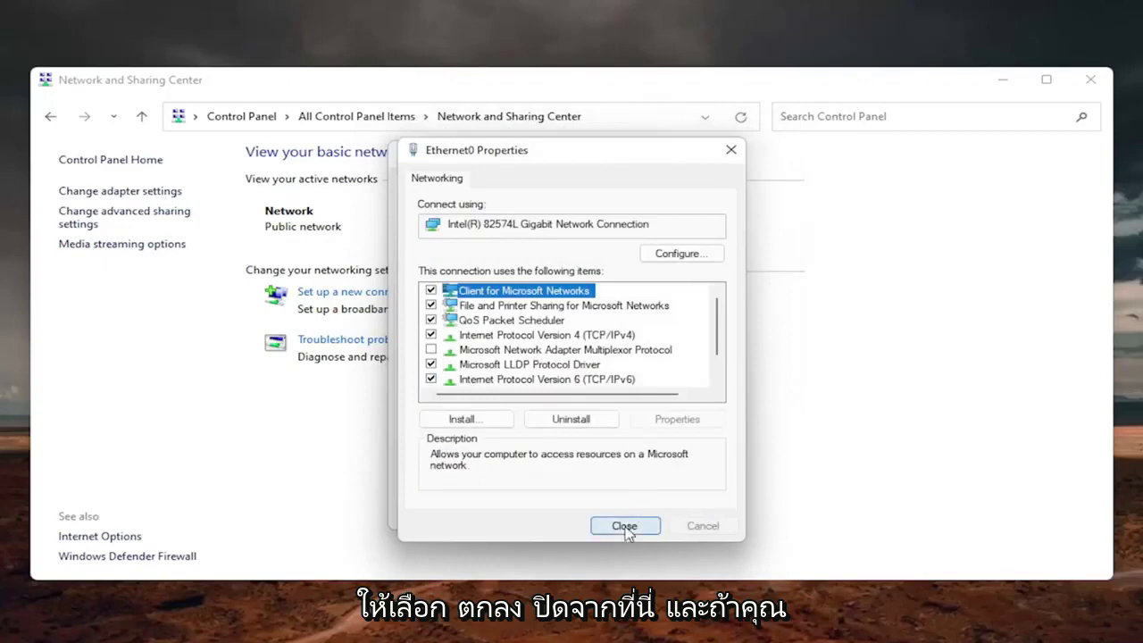
# Dismiss the diagnostics report and reopen Ethernet0's TCP/IPv4 Properties
pyautogui.click(627, 526)
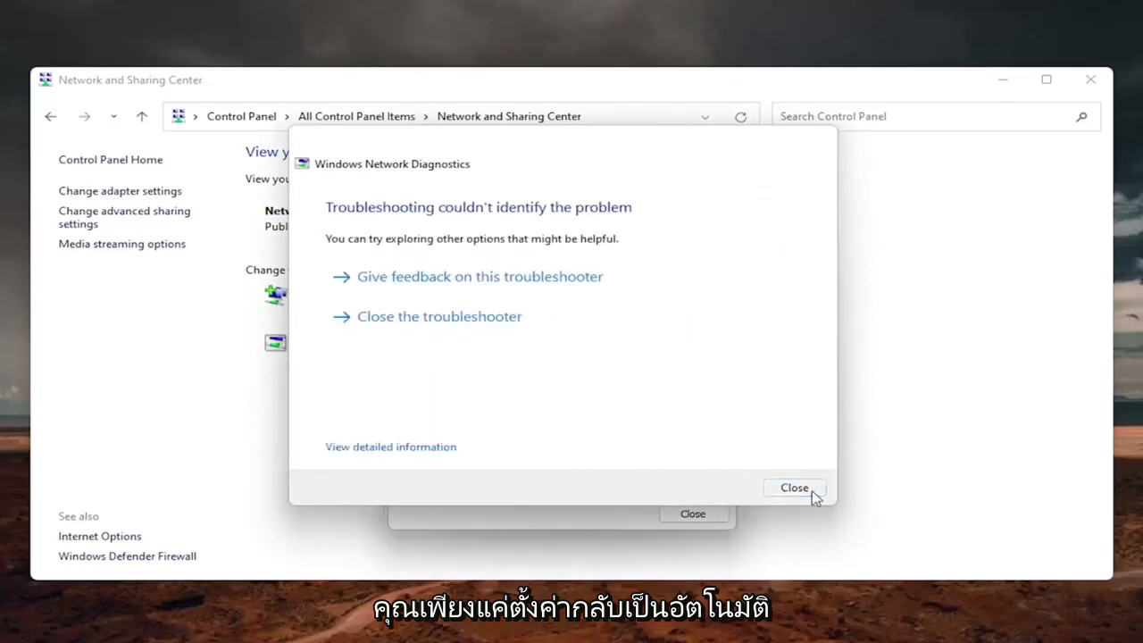
pyautogui.click(813, 492)
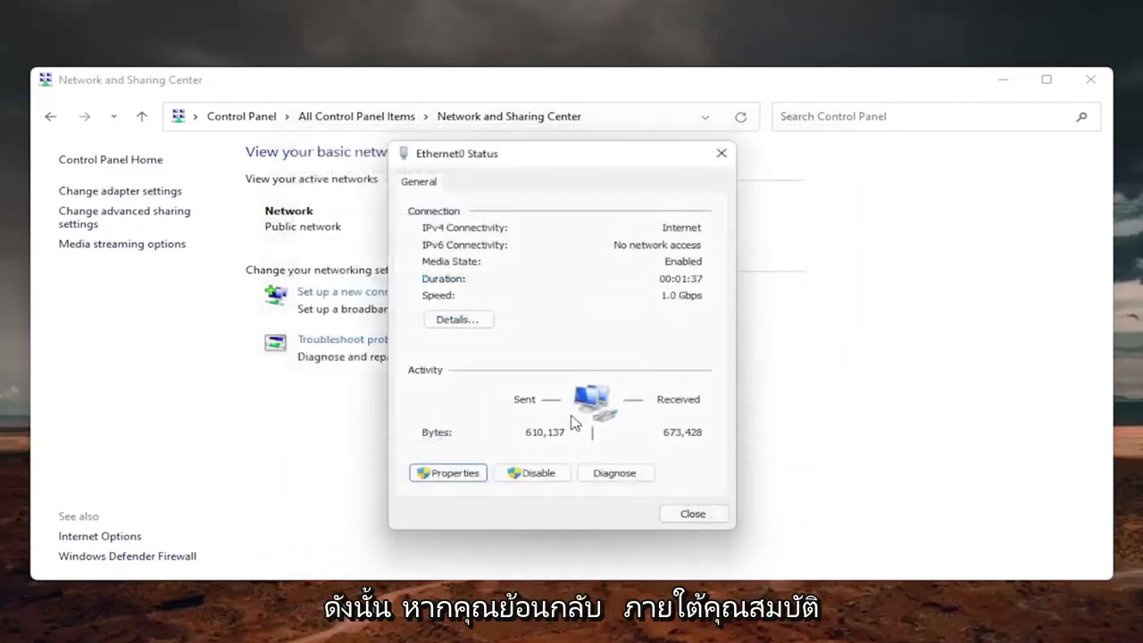
pyautogui.click(450, 474)
pyautogui.click(547, 352)
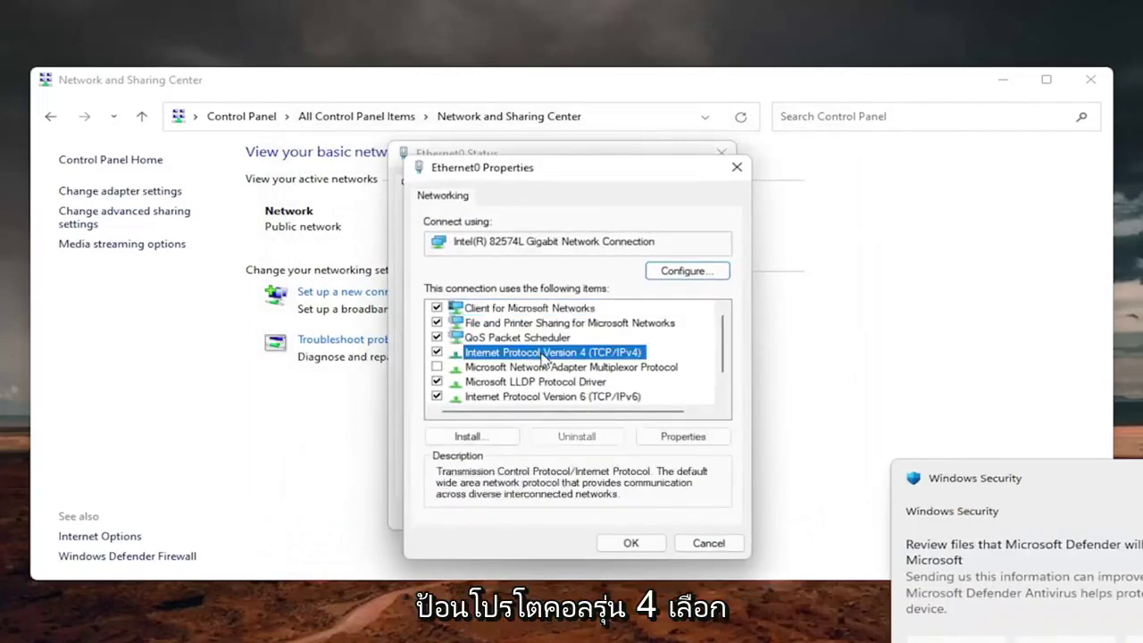
pyautogui.click(684, 437)
# Switch DNS to 'Obtain DNS server address automatically' and save
pyautogui.moveTo(616, 240); pyautogui.dragTo(586, 159)
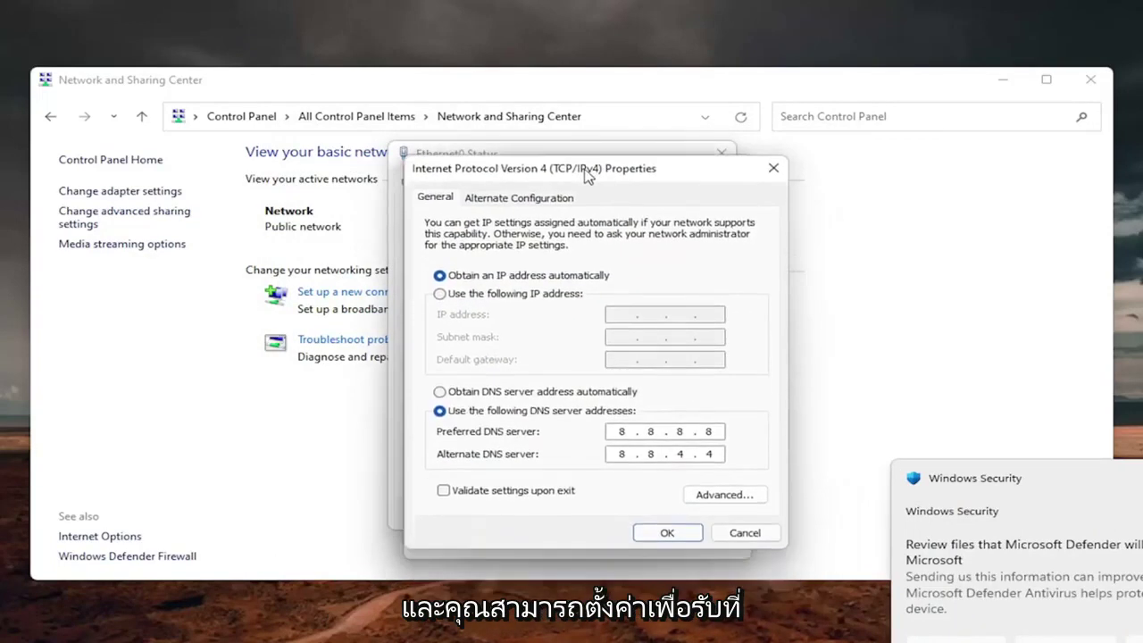
pyautogui.click(441, 377)
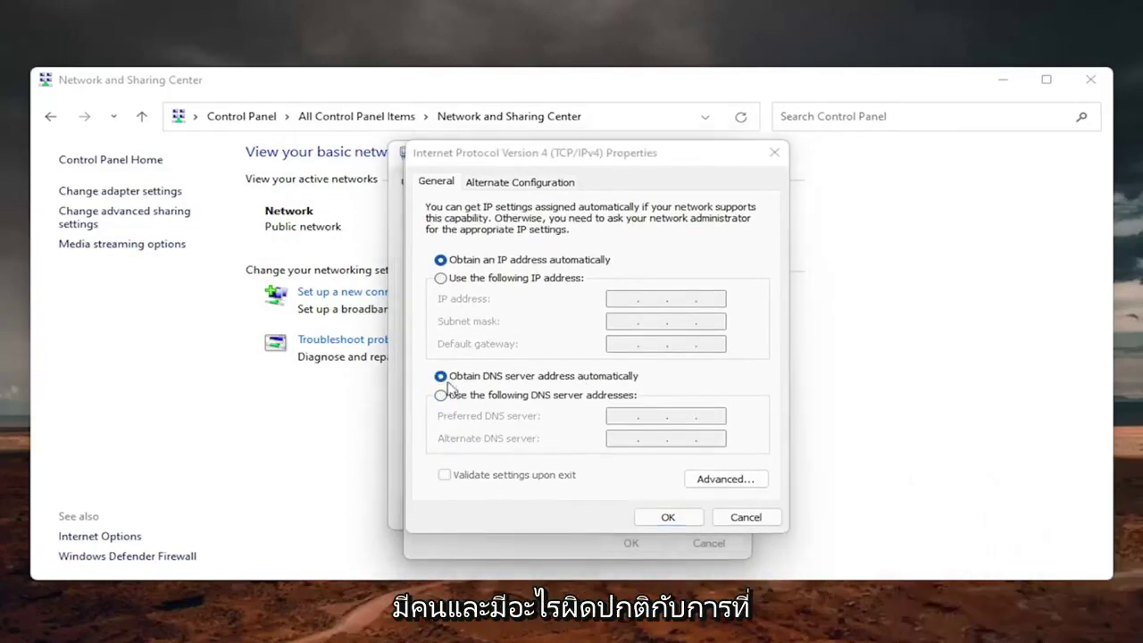
pyautogui.click(672, 518)
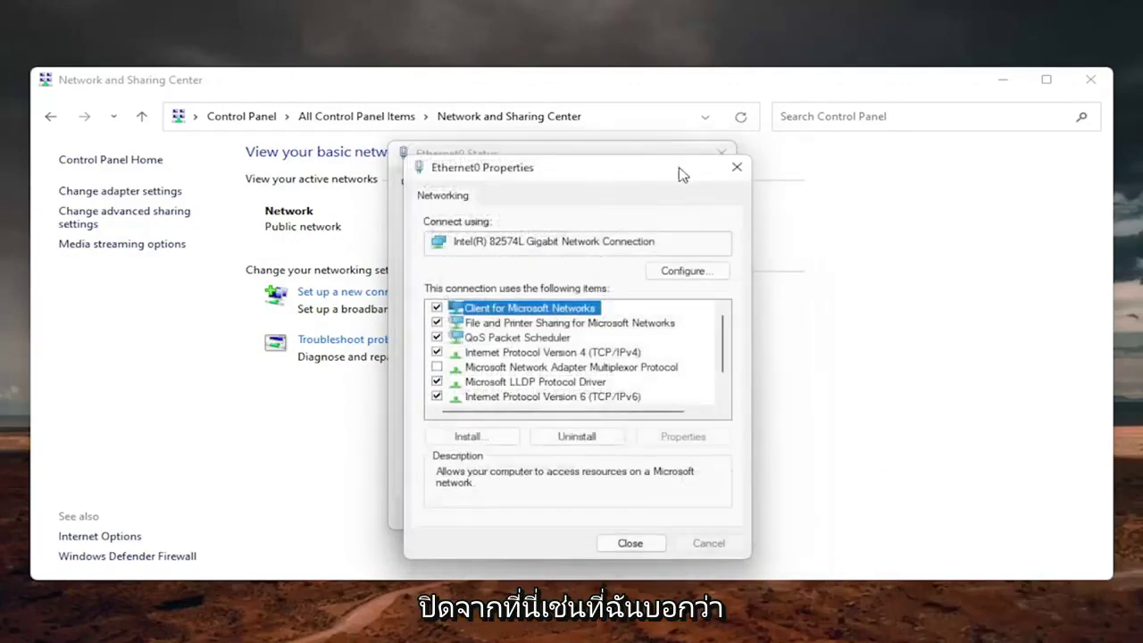